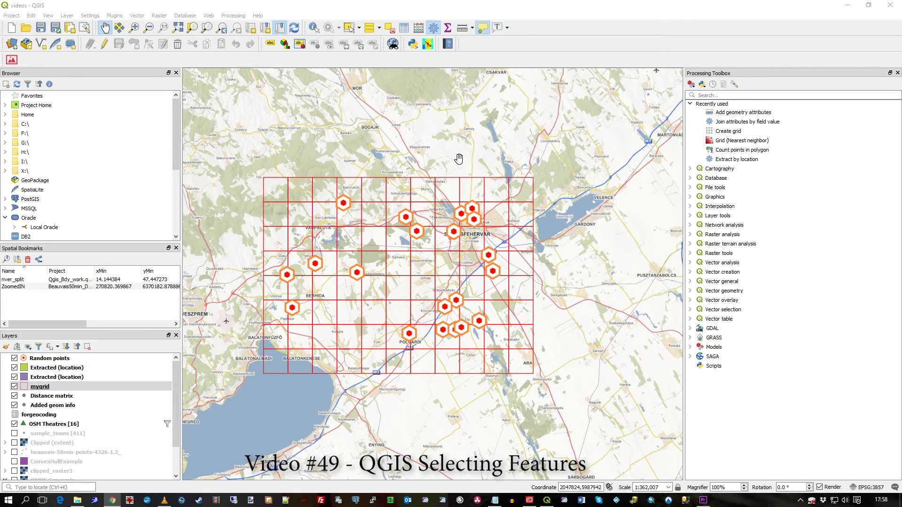
Pan the map slightly, then open and close the mygrid layer properties without changes
{"action": "left_click_drag", "start_coordinate": [458, 159], "coordinate": [476, 161]}
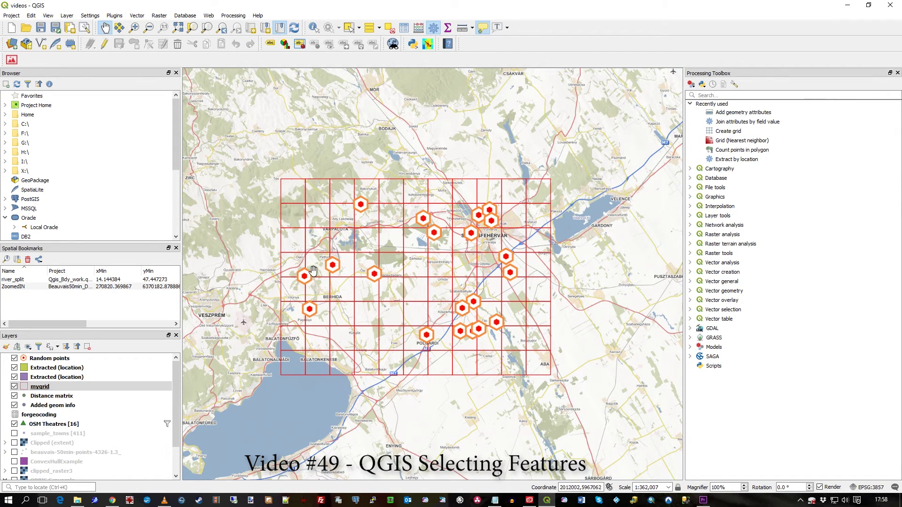
{"action": "mouse_move", "coordinate": [458, 259]}
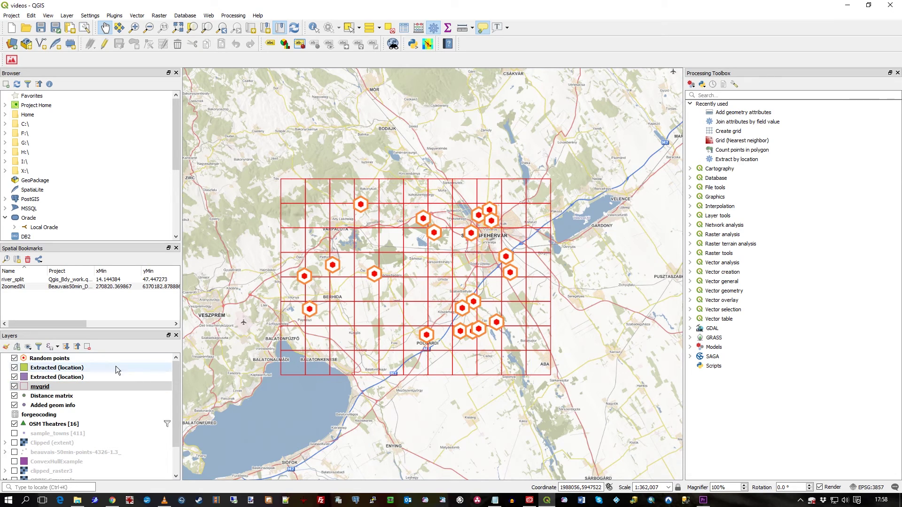
{"action": "double_click", "coordinate": [132, 386]}
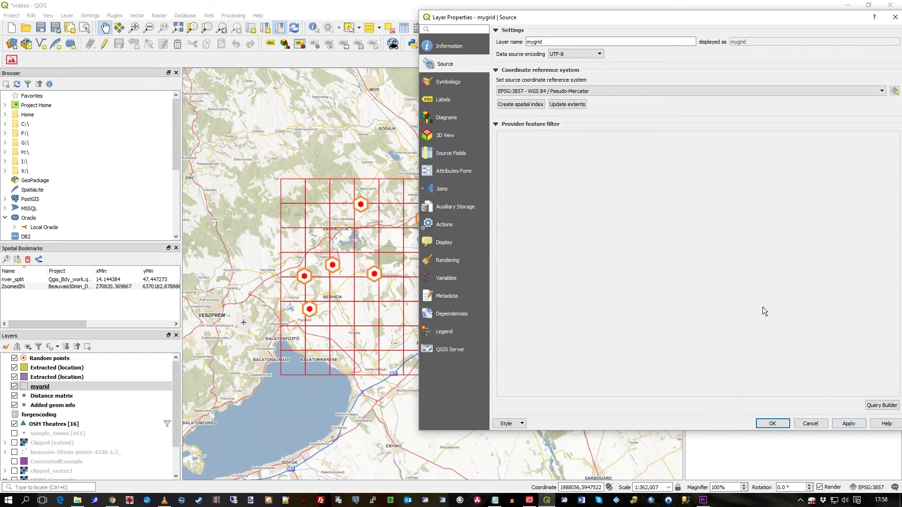
{"action": "left_click", "coordinate": [821, 424]}
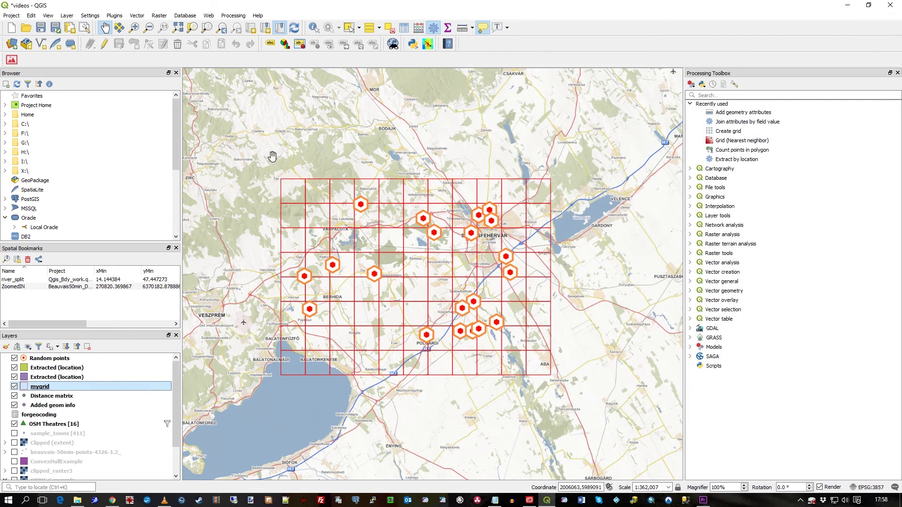
{"action": "mouse_move", "coordinate": [385, 349]}
Open the mygrid attribute table with all 88 features and resize and reposition its window
{"action": "right_click", "coordinate": [43, 387]}
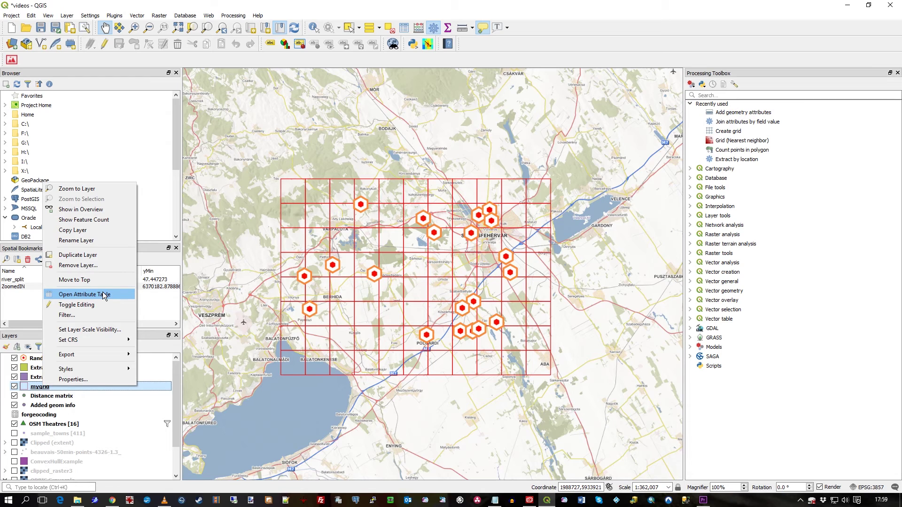
{"action": "left_click", "coordinate": [119, 294]}
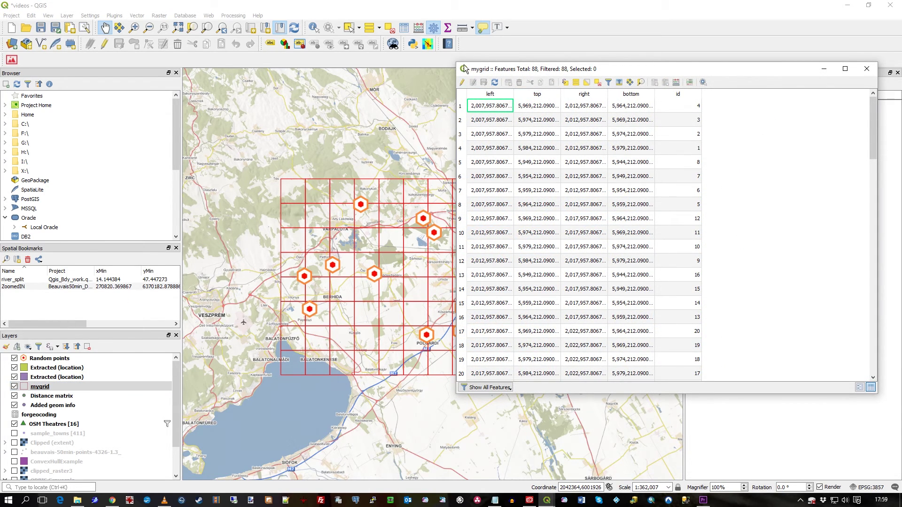
{"action": "left_click_drag", "start_coordinate": [456, 65], "coordinate": [577, 78]}
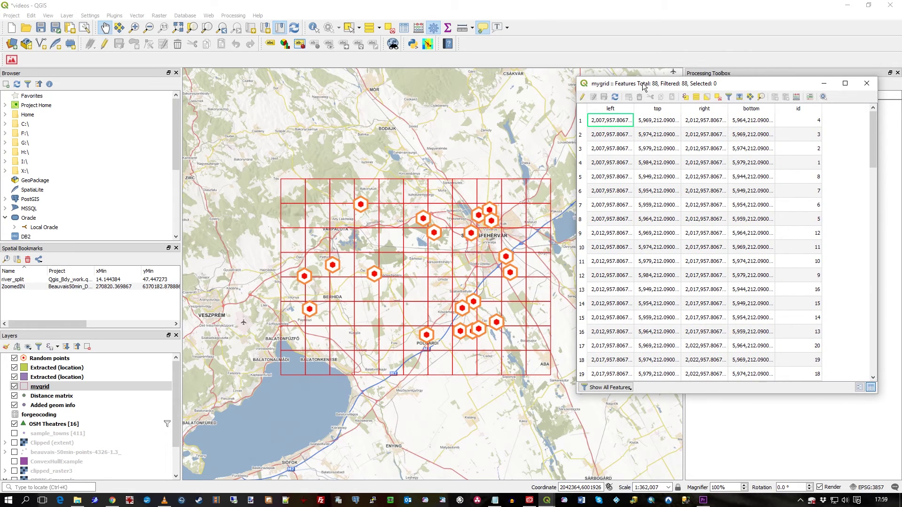
{"action": "left_click_drag", "start_coordinate": [643, 86], "coordinate": [628, 75]}
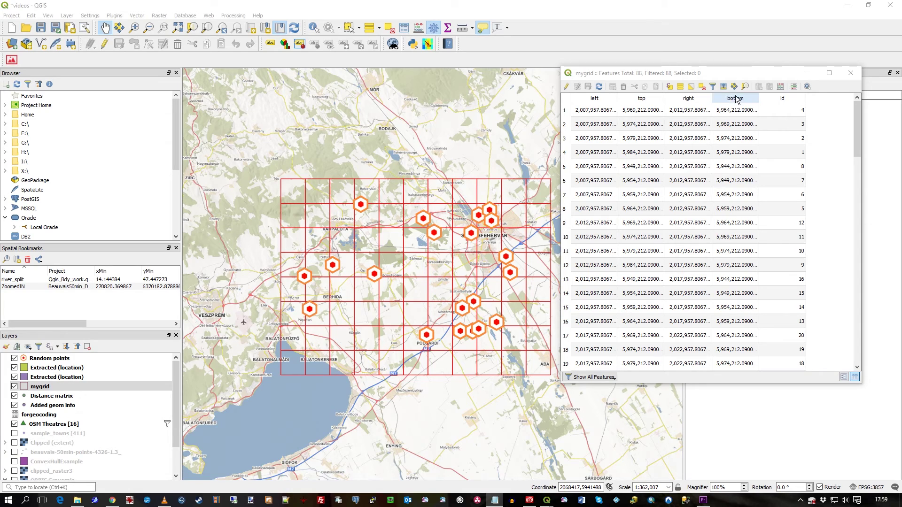
{"action": "mouse_move", "coordinate": [735, 72]}
{"action": "left_mouse_down"}
{"action": "mouse_move", "coordinate": [724, 69]}
{"action": "mouse_move", "coordinate": [734, 68]}
{"action": "left_mouse_up"}
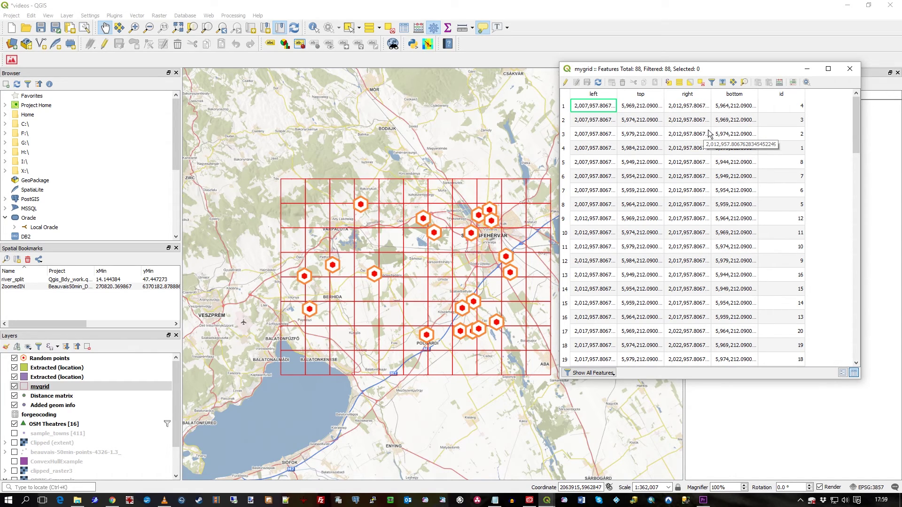
In Select by Expression, build "id" > 50 by inserting the id field and adding >50
{"action": "left_click", "coordinate": [668, 84]}
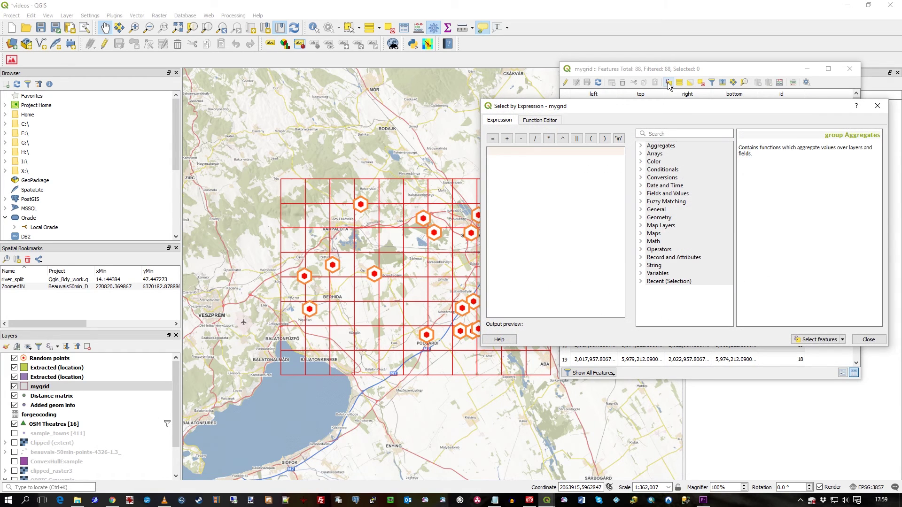
{"action": "left_click", "coordinate": [641, 194]}
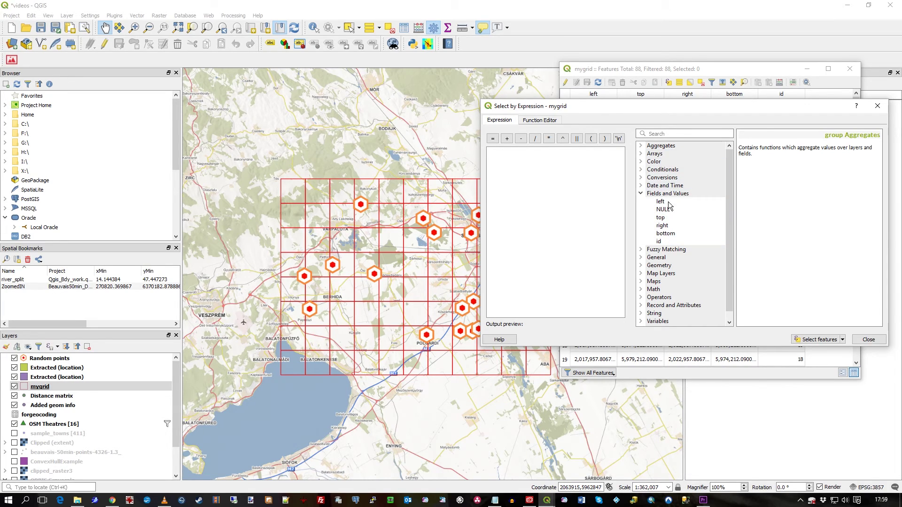
{"action": "left_click", "coordinate": [659, 242]}
{"action": "left_click", "coordinate": [659, 241]}
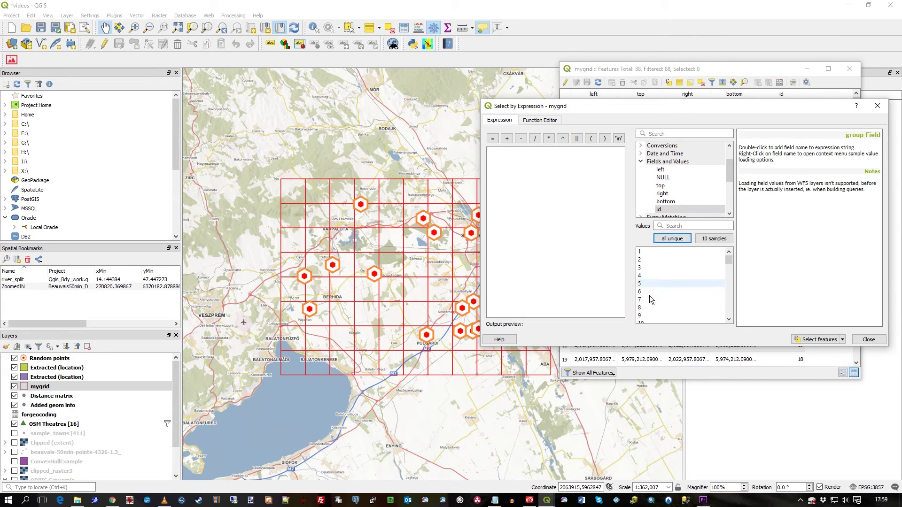
{"action": "scroll", "coordinate": [677, 299], "scroll_direction": "down", "scroll_amount": 20}
{"action": "scroll", "coordinate": [672, 272], "scroll_direction": "up", "scroll_amount": 20}
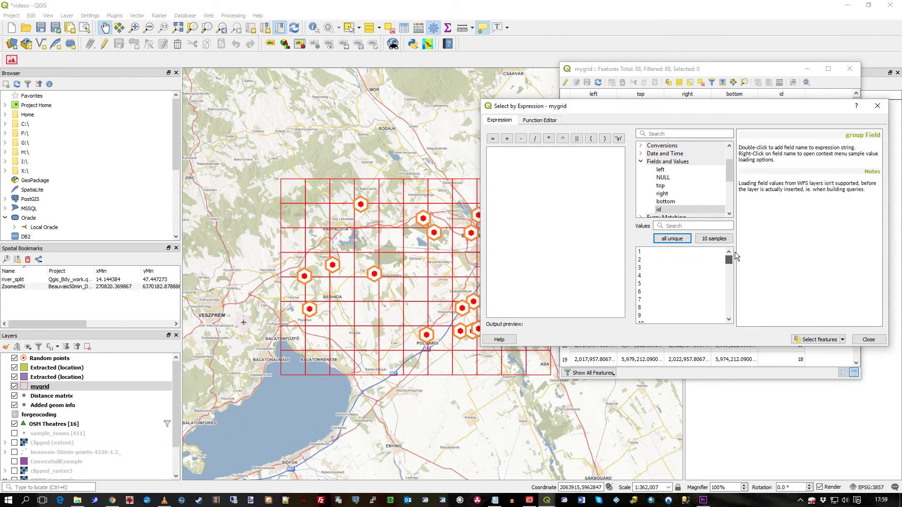
{"action": "double_click", "coordinate": [660, 210]}
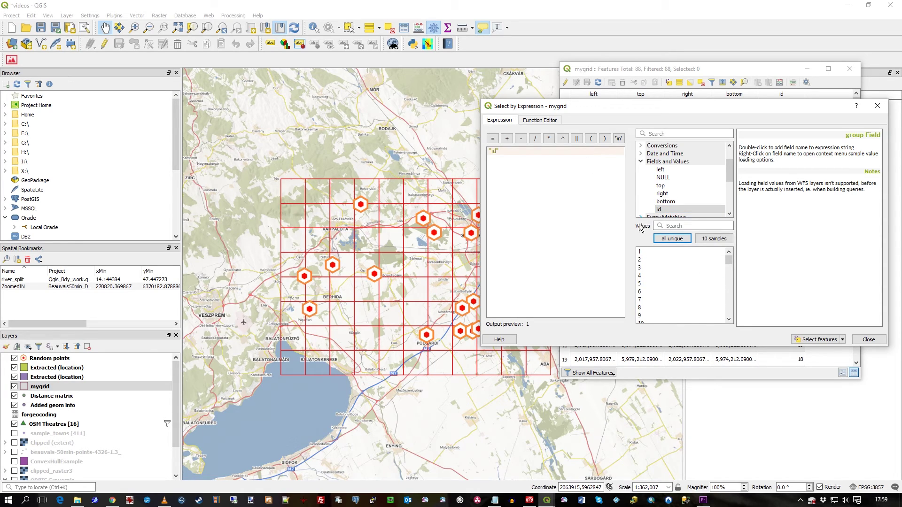
{"action": "left_click", "coordinate": [531, 160]}
{"action": "type", "text": ">50"}
{"action": "left_click", "coordinate": [843, 340]}
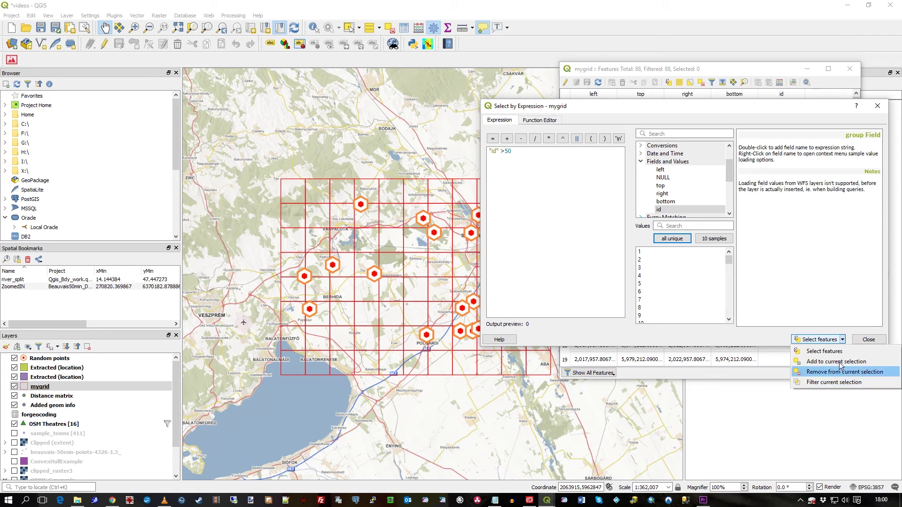
Apply the "id" > 50 selection to highlight 38 cells, close the dialog, and move the table aside
{"action": "left_click", "coordinate": [830, 344]}
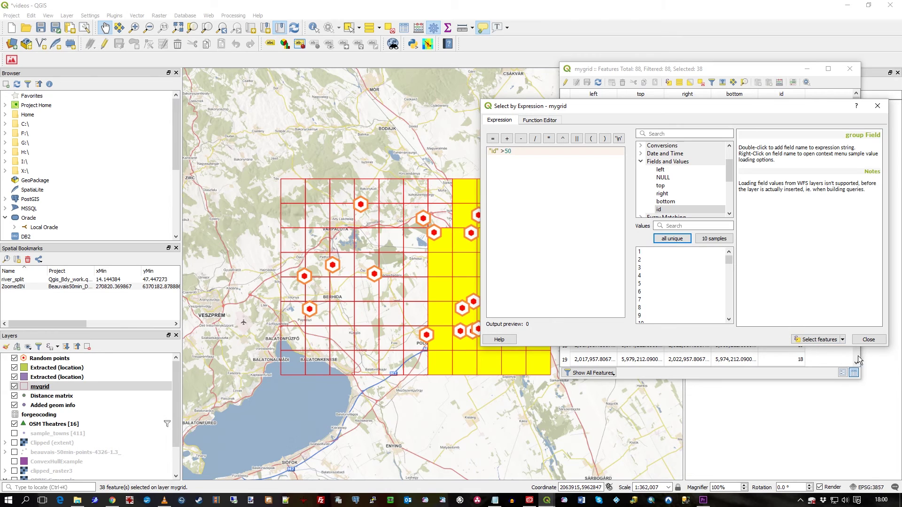
{"action": "left_click", "coordinate": [869, 340]}
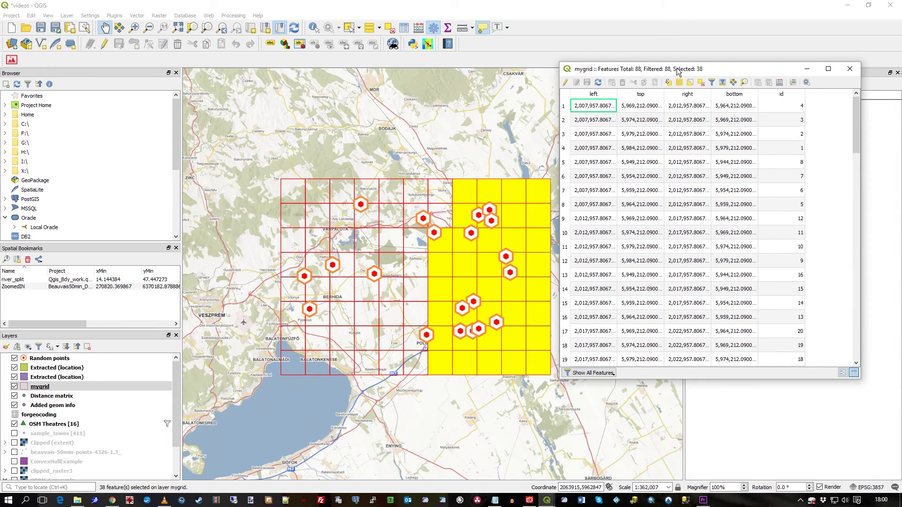
{"action": "left_click_drag", "start_coordinate": [679, 71], "coordinate": [733, 95]}
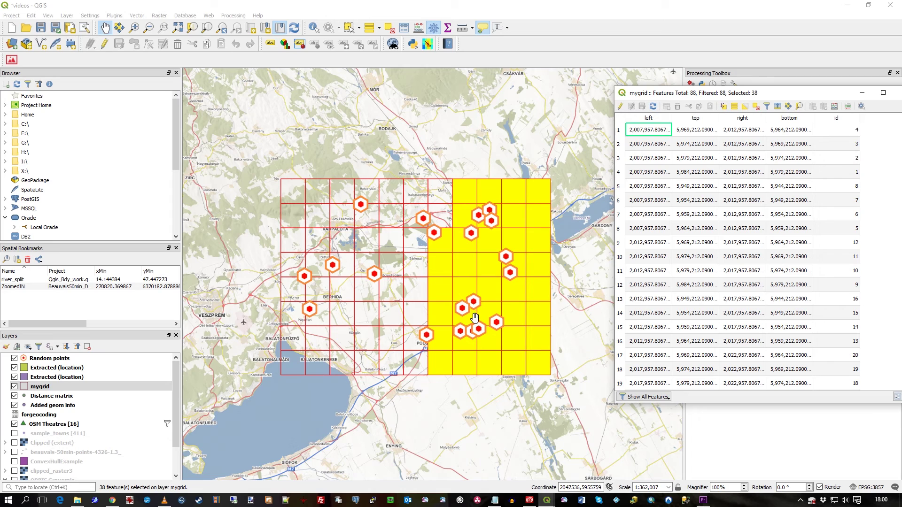
{"action": "mouse_move", "coordinate": [475, 318]}
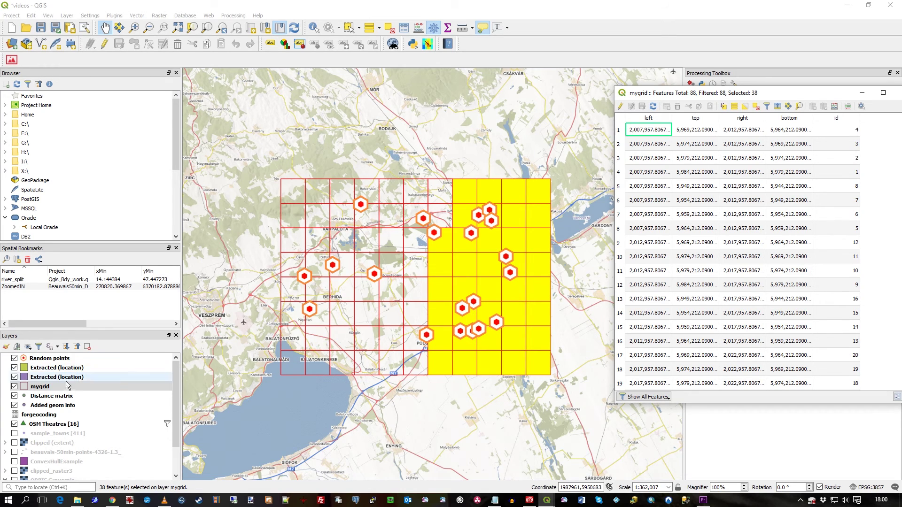
{"action": "left_click", "coordinate": [41, 387]}
{"action": "right_click", "coordinate": [41, 389]}
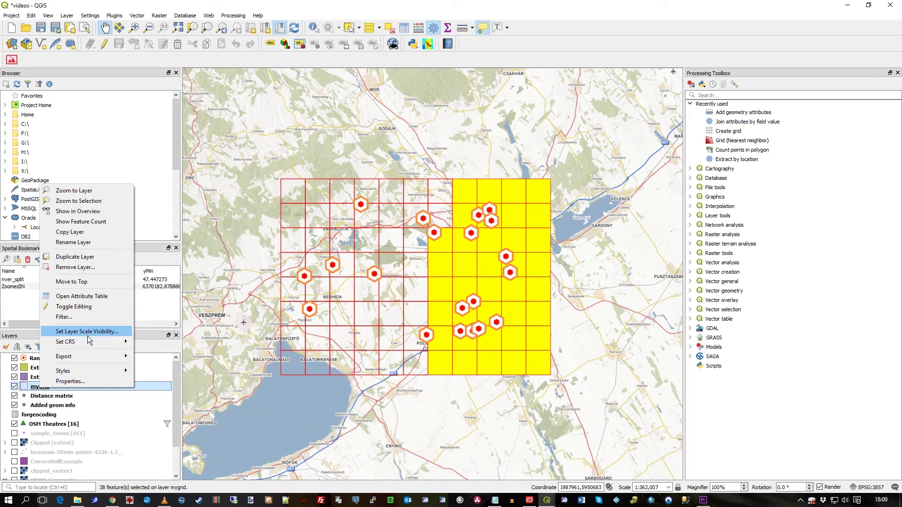
{"action": "mouse_move", "coordinate": [83, 359]}
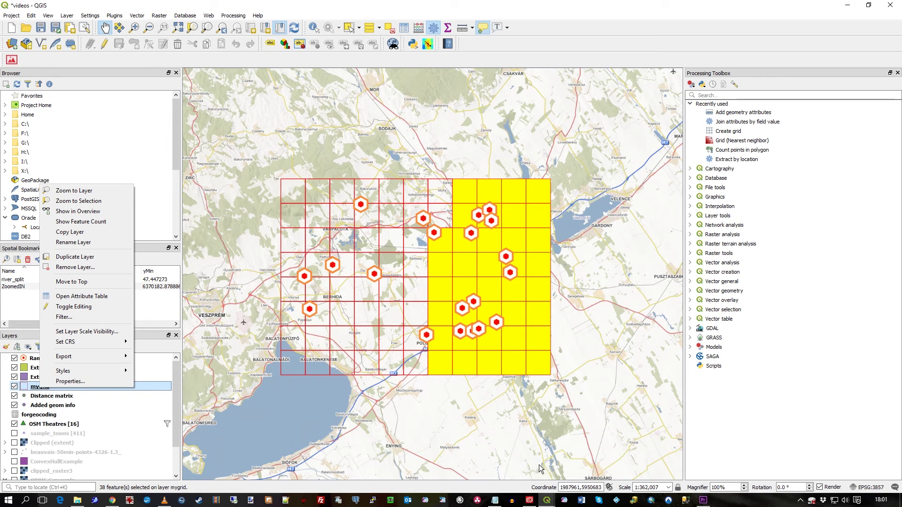
{"action": "left_click", "coordinate": [546, 500]}
Move the 38 selected rows to the top of the mygrid attribute table and scroll through them
{"action": "left_click", "coordinate": [588, 472]}
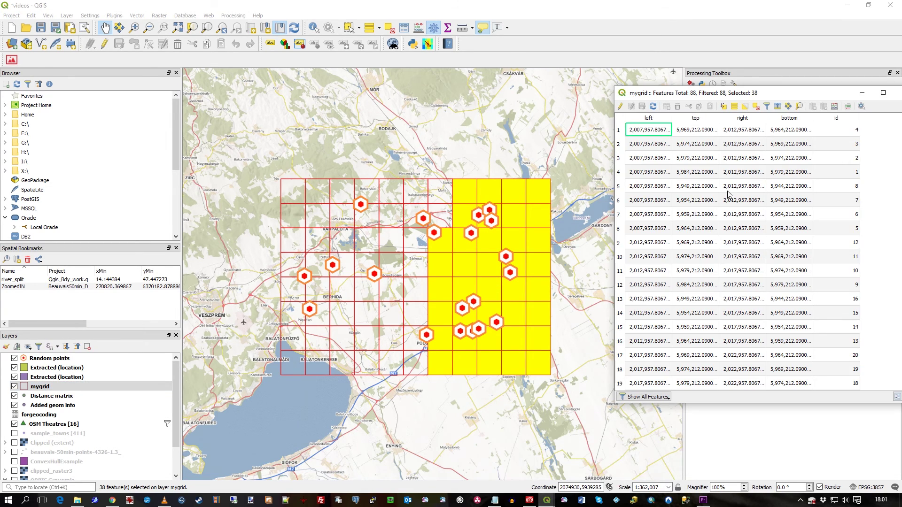
{"action": "left_click_drag", "start_coordinate": [787, 93], "coordinate": [758, 100]}
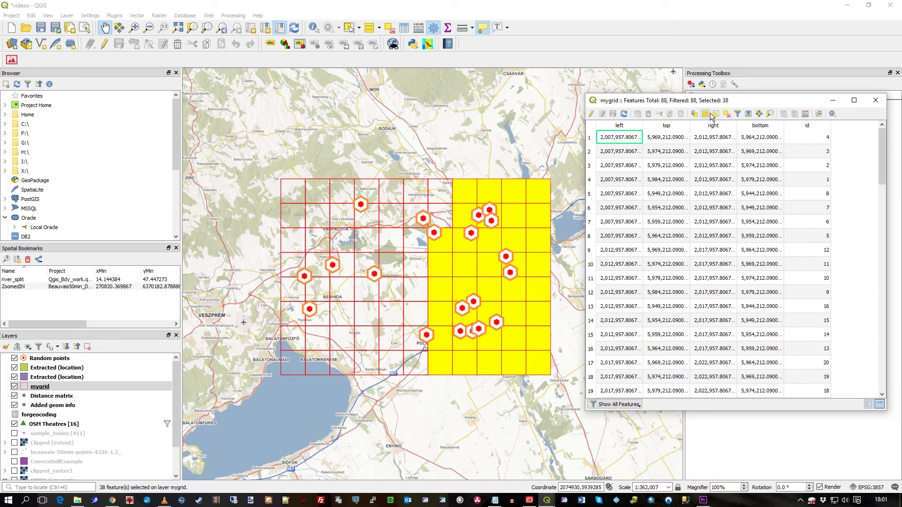
{"action": "left_click", "coordinate": [748, 114]}
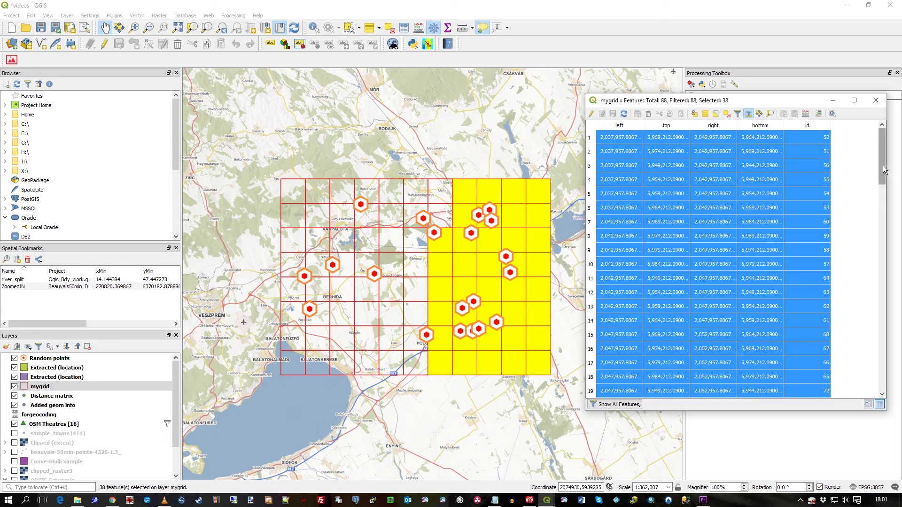
{"action": "left_click_drag", "start_coordinate": [883, 165], "coordinate": [881, 262]}
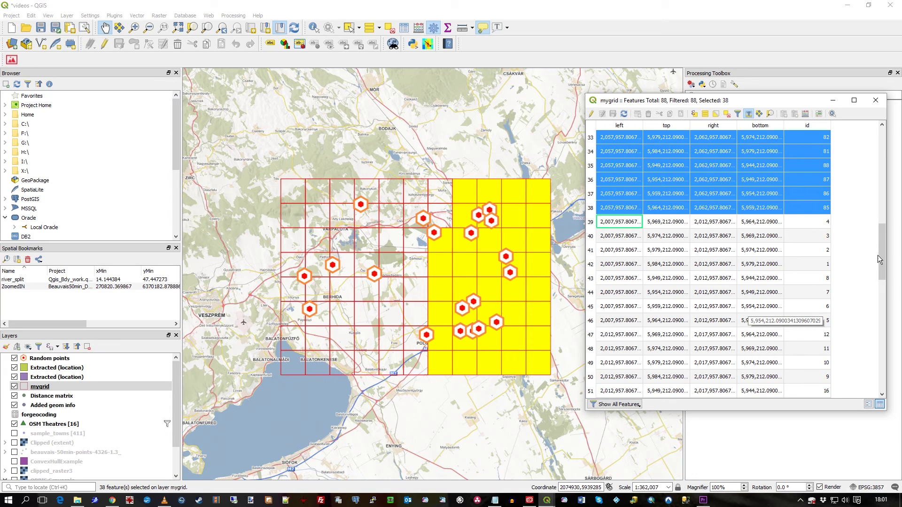
{"action": "left_click_drag", "start_coordinate": [882, 261], "coordinate": [885, 163]}
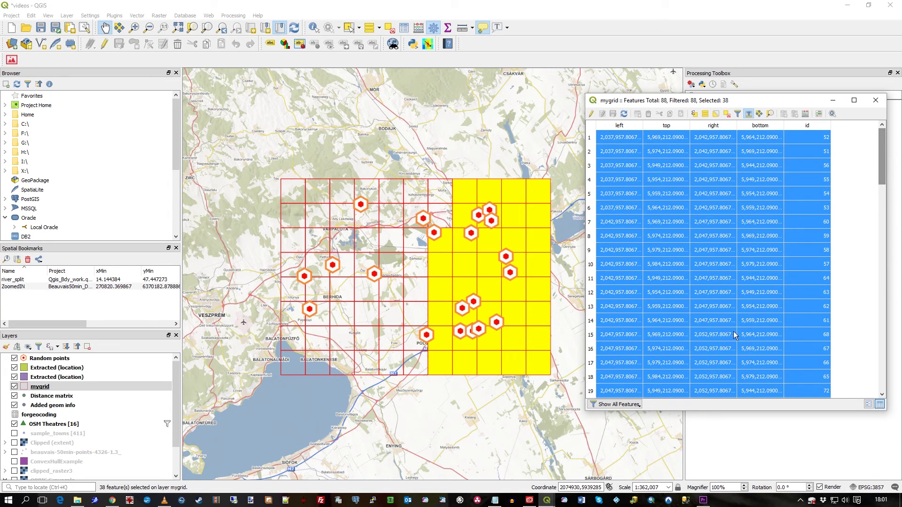
{"action": "left_click", "coordinate": [640, 405]}
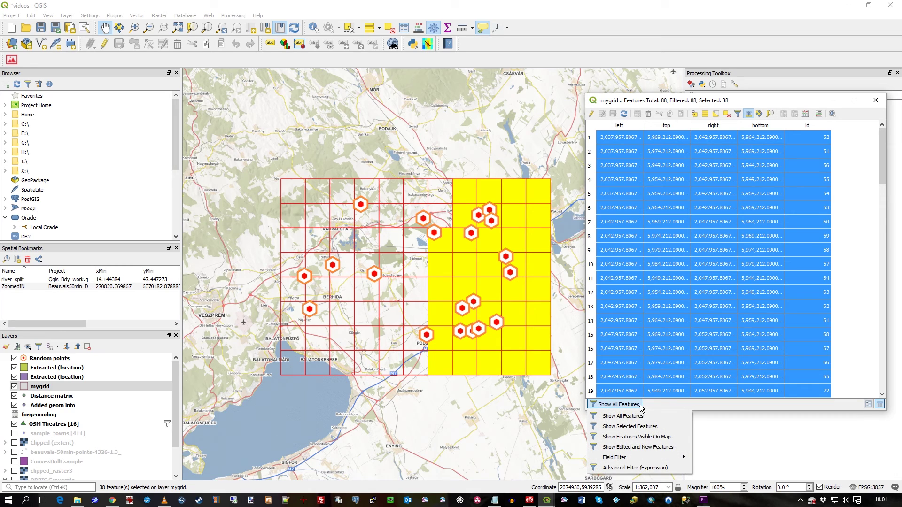
{"action": "left_click", "coordinate": [757, 101]}
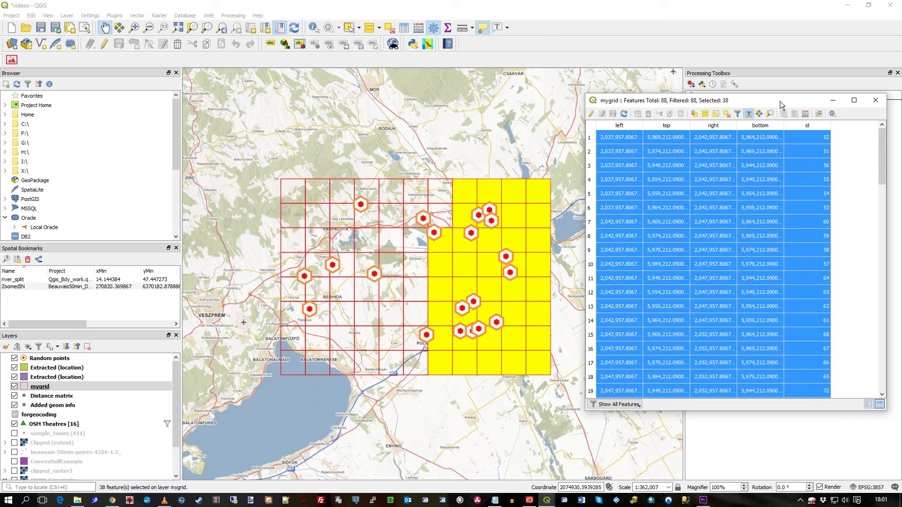
{"action": "left_click_drag", "start_coordinate": [774, 104], "coordinate": [761, 102]}
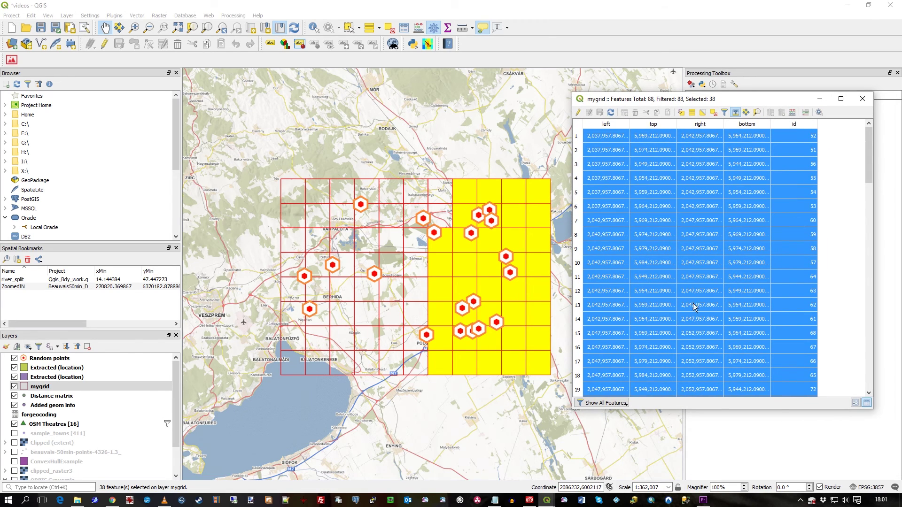
Apply a Field Filter on id with the value 50, leaving one row
{"action": "left_click", "coordinate": [623, 404]}
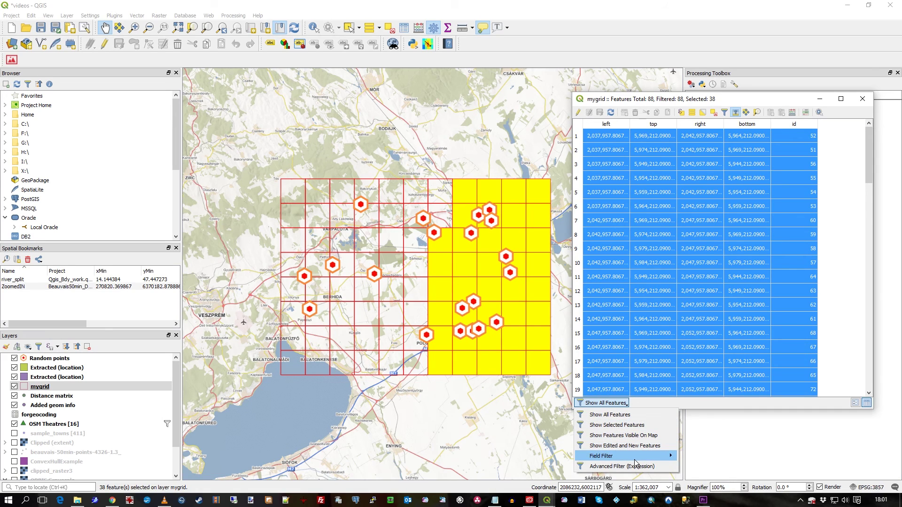
{"action": "mouse_move", "coordinate": [635, 463]}
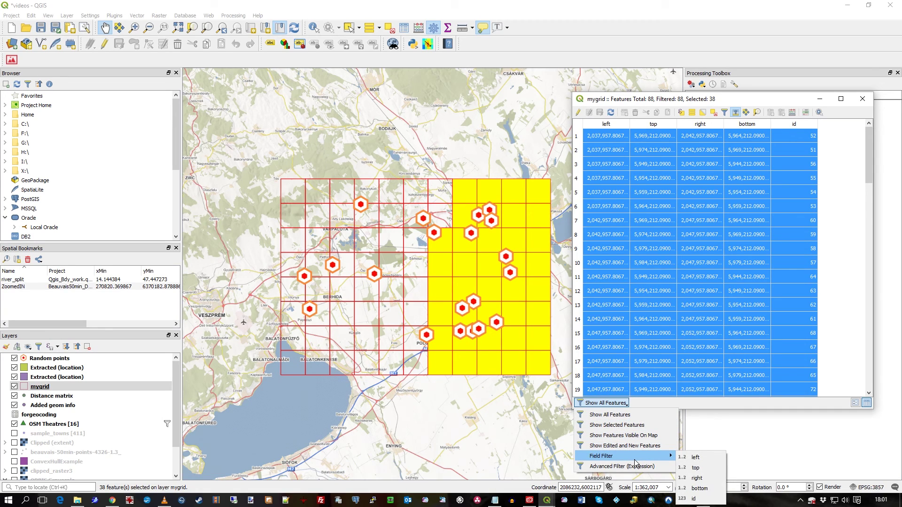
{"action": "left_click", "coordinate": [698, 499]}
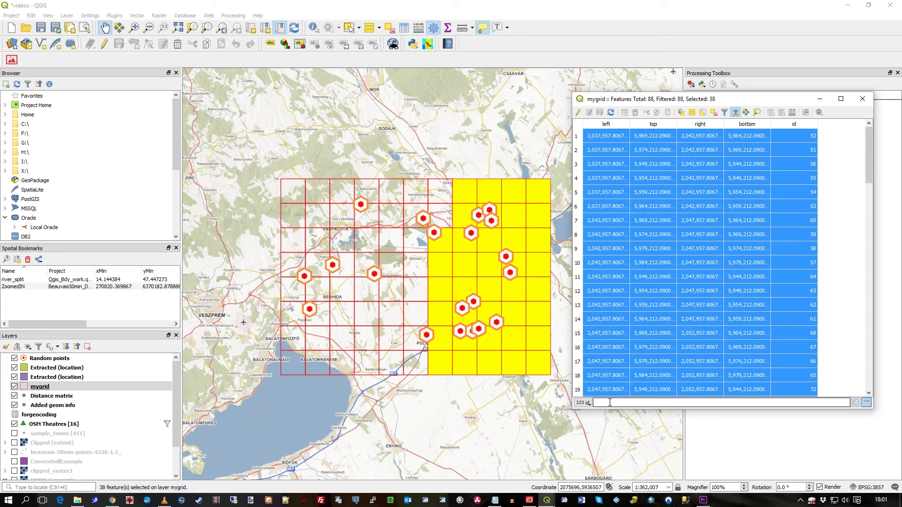
{"action": "type", "text": "50"}
{"action": "key", "text": "Return"}
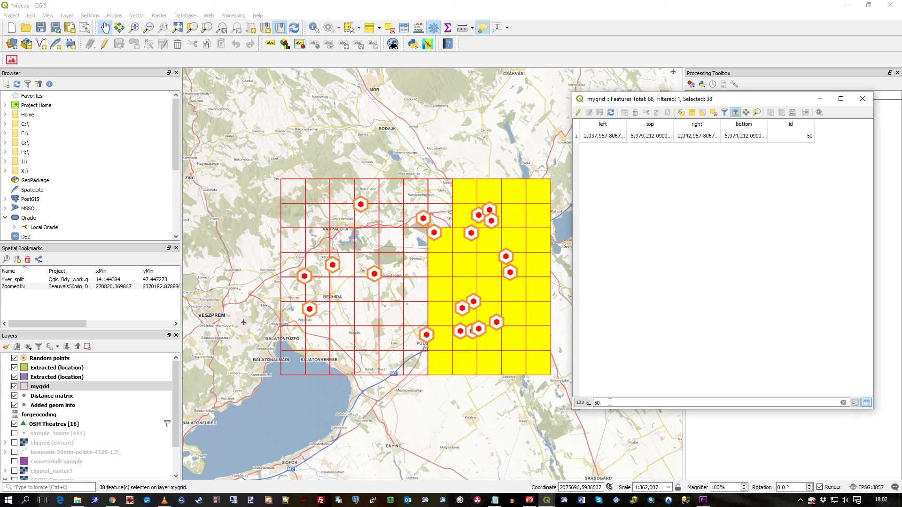
Select the id 50 row, then pan and zoom the map to its highlighted cell
{"action": "left_click", "coordinate": [587, 137]}
{"action": "left_click", "coordinate": [580, 137]}
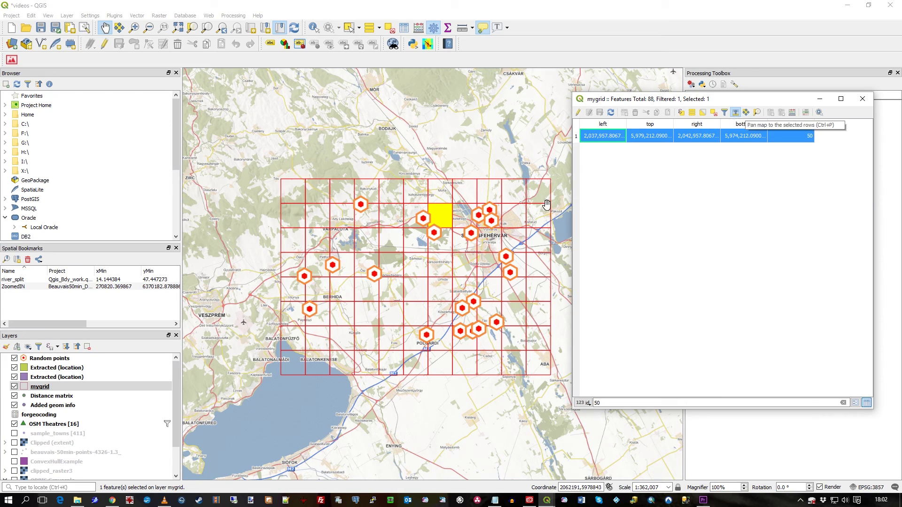
{"action": "left_click_drag", "start_coordinate": [547, 205], "coordinate": [244, 241]}
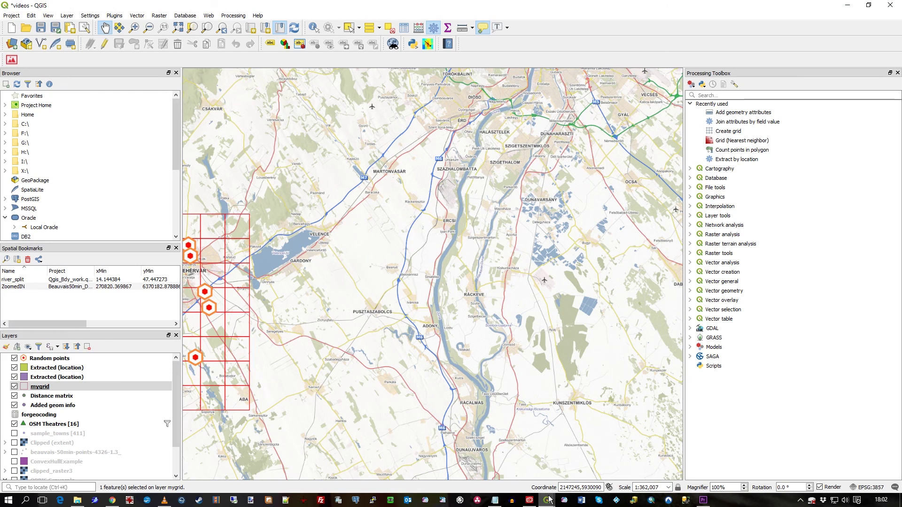
{"action": "mouse_move", "coordinate": [549, 498]}
{"action": "left_click", "coordinate": [598, 458]}
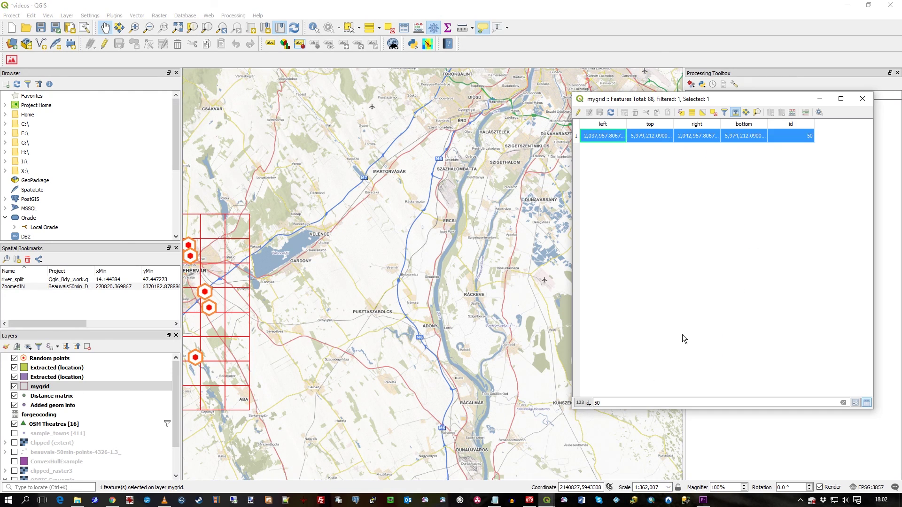
{"action": "left_click", "coordinate": [745, 115]}
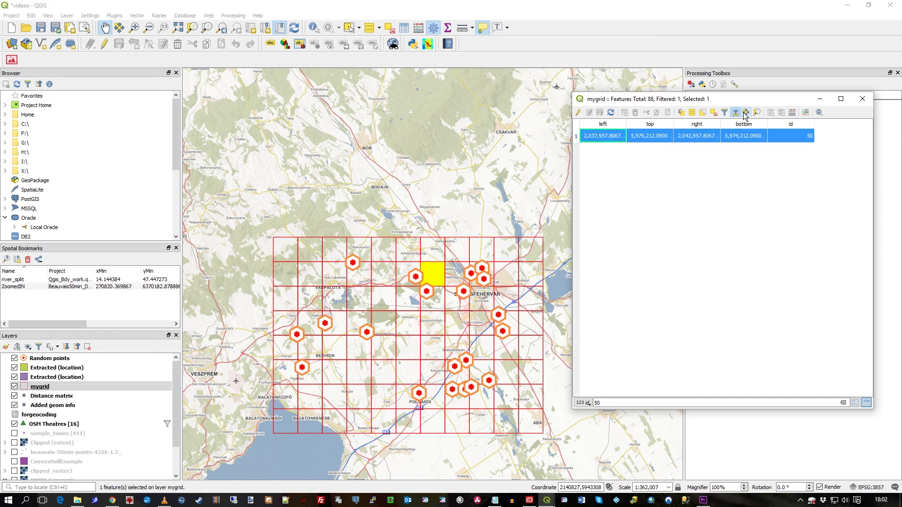
{"action": "left_click", "coordinate": [746, 114]}
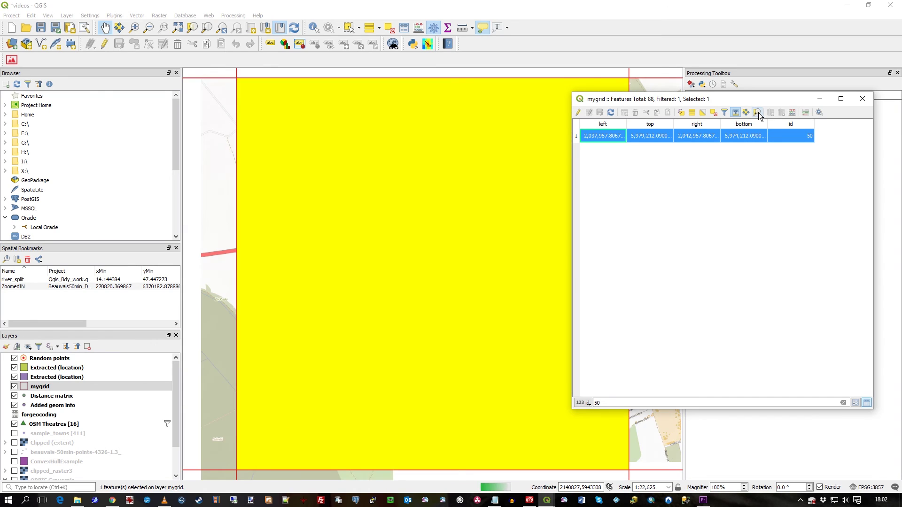
{"action": "scroll", "coordinate": [476, 262], "scroll_direction": "down", "scroll_amount": 6}
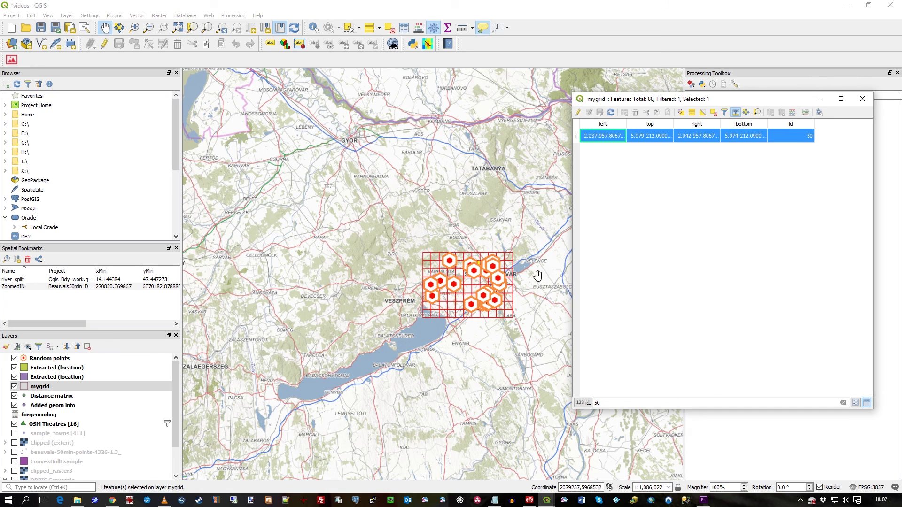
{"action": "scroll", "coordinate": [492, 271], "scroll_direction": "up", "scroll_amount": 2}
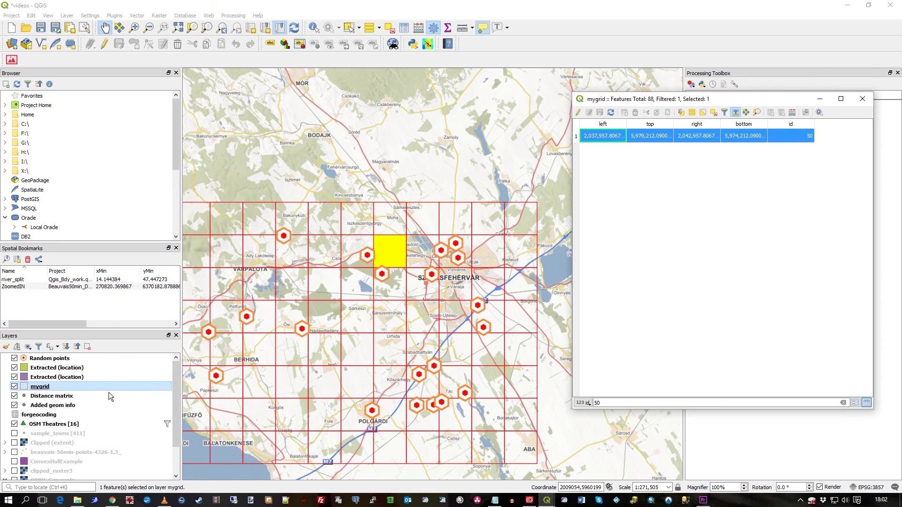
Bring the attribute table forward and deselect all features, clearing the id 50 highlight
{"action": "right_click", "coordinate": [48, 388]}
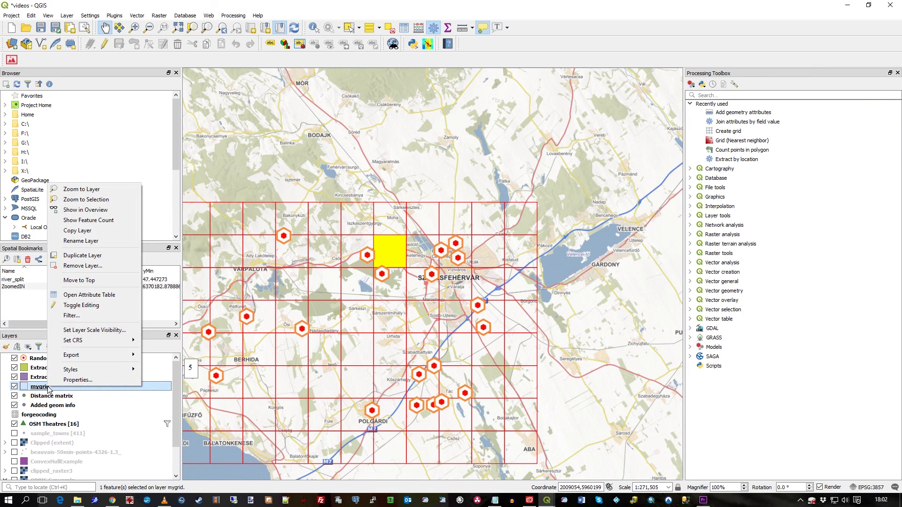
{"action": "mouse_move", "coordinate": [99, 357]}
{"action": "mouse_move", "coordinate": [546, 500]}
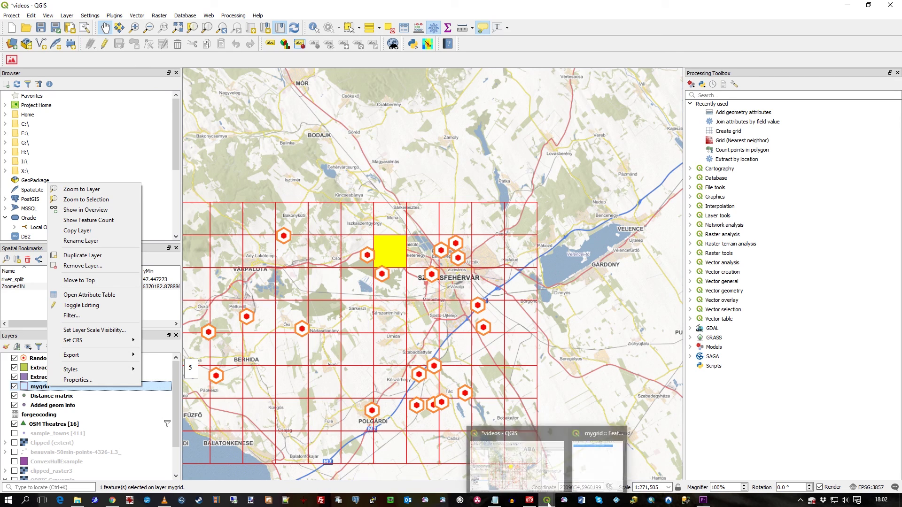
{"action": "left_click", "coordinate": [590, 471]}
{"action": "left_click_drag", "start_coordinate": [726, 99], "coordinate": [707, 105]}
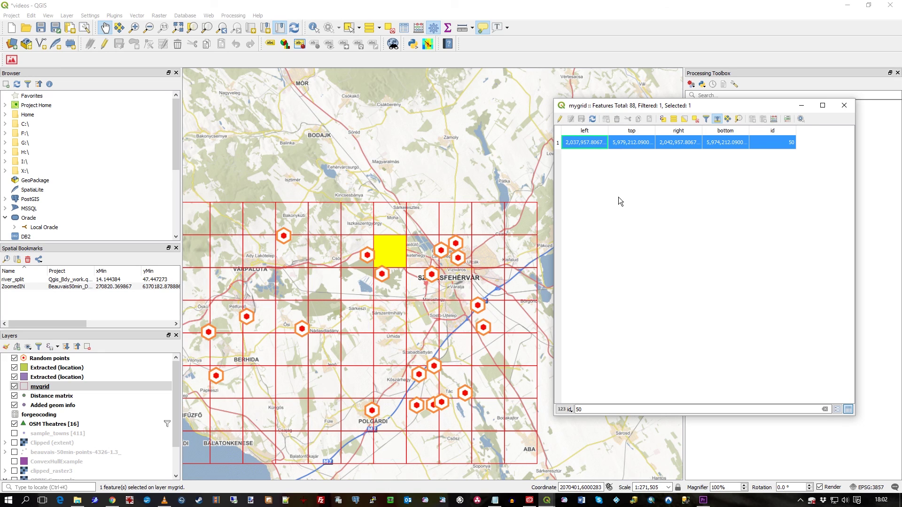
{"action": "left_click", "coordinate": [695, 121]}
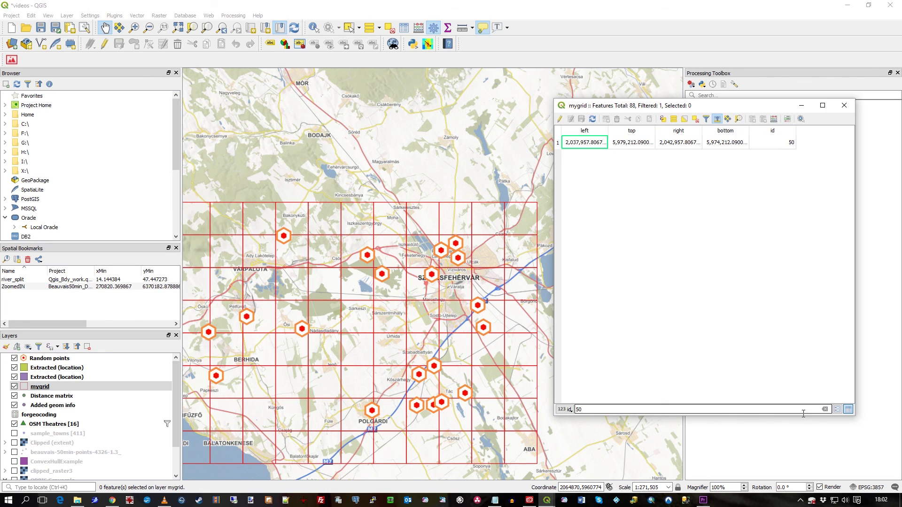
Delete the 50 filter value and switch the table back to Show All Features
{"action": "left_click", "coordinate": [581, 410]}
{"action": "key", "text": "BackSpace"}
{"action": "key", "text": "BackSpace"}
{"action": "left_click", "coordinate": [569, 411]}
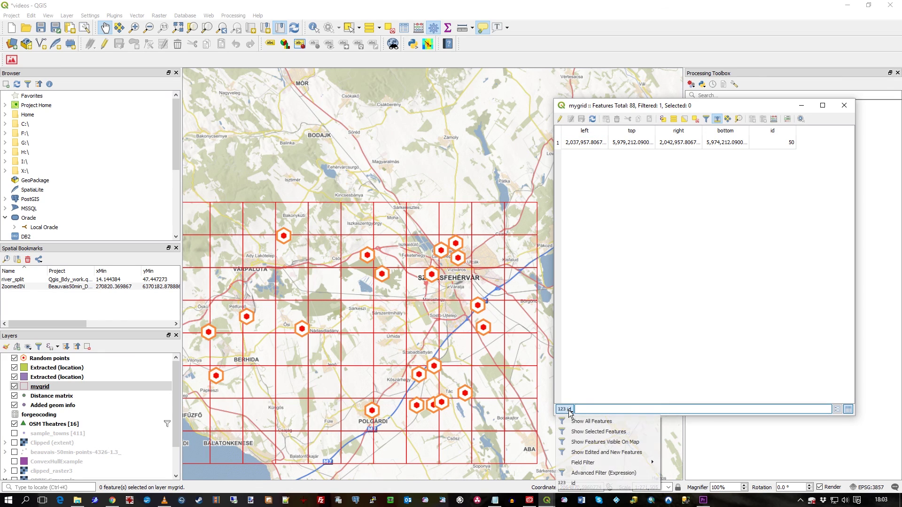
{"action": "left_click", "coordinate": [613, 425]}
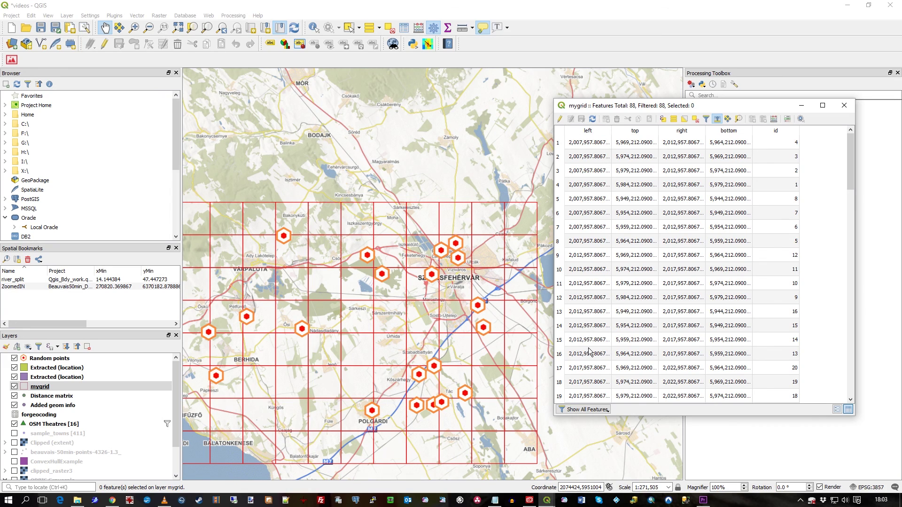
Switch to form view and display features 12 and then 15 in the form
{"action": "left_click", "coordinate": [838, 410]}
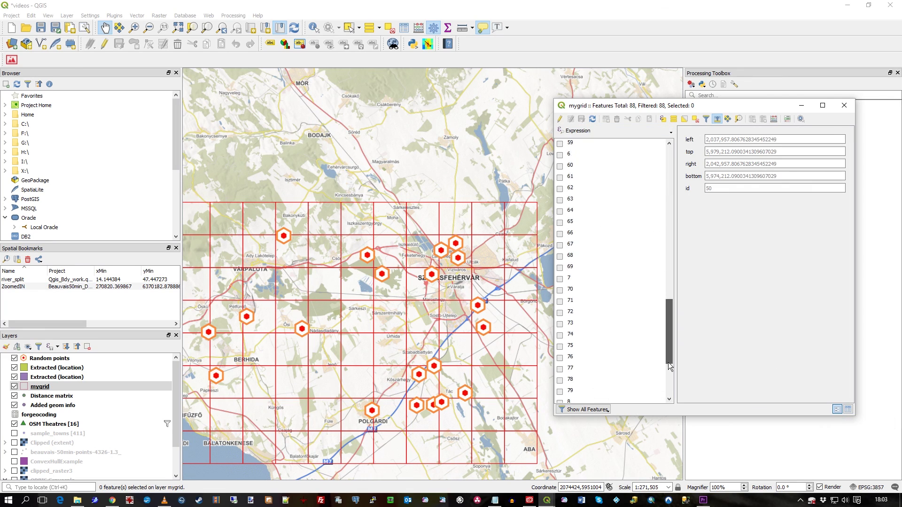
{"action": "scroll", "coordinate": [671, 179], "scroll_direction": "up", "scroll_amount": 5}
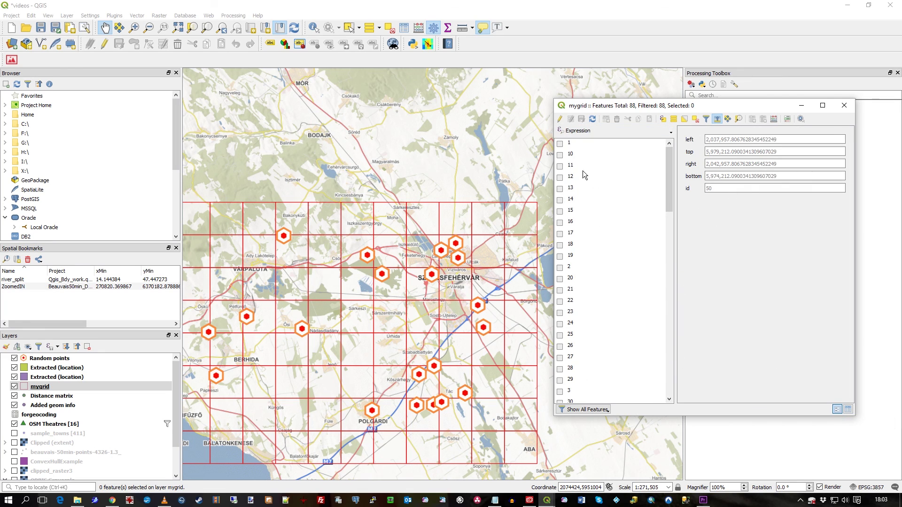
{"action": "left_click", "coordinate": [572, 180]}
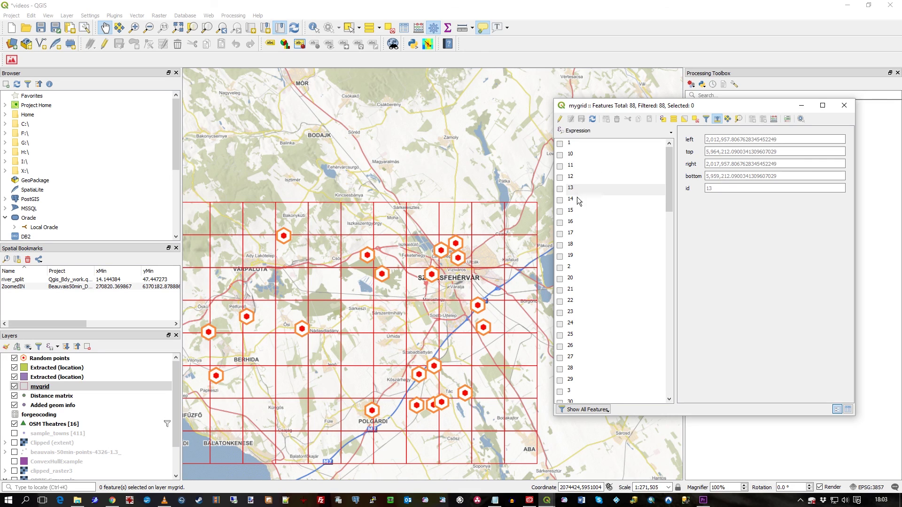
{"action": "left_click", "coordinate": [576, 210]}
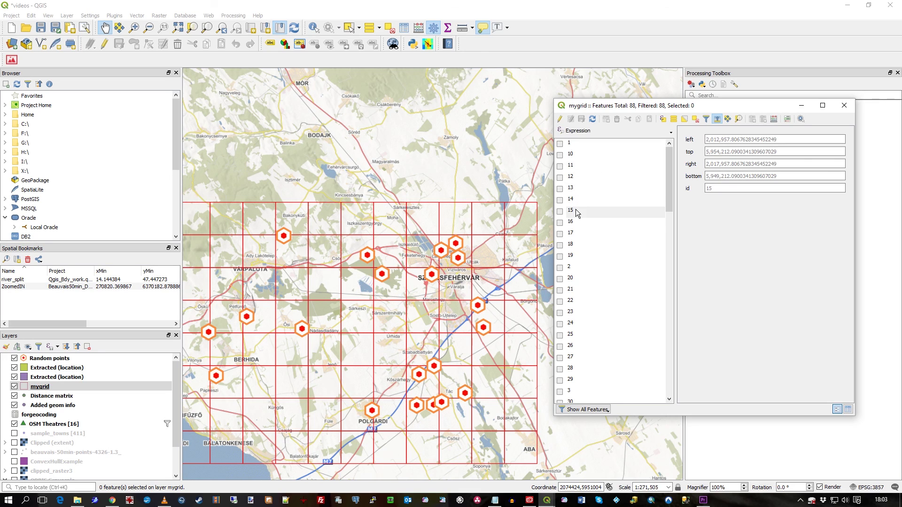
{"action": "left_click", "coordinate": [601, 411]}
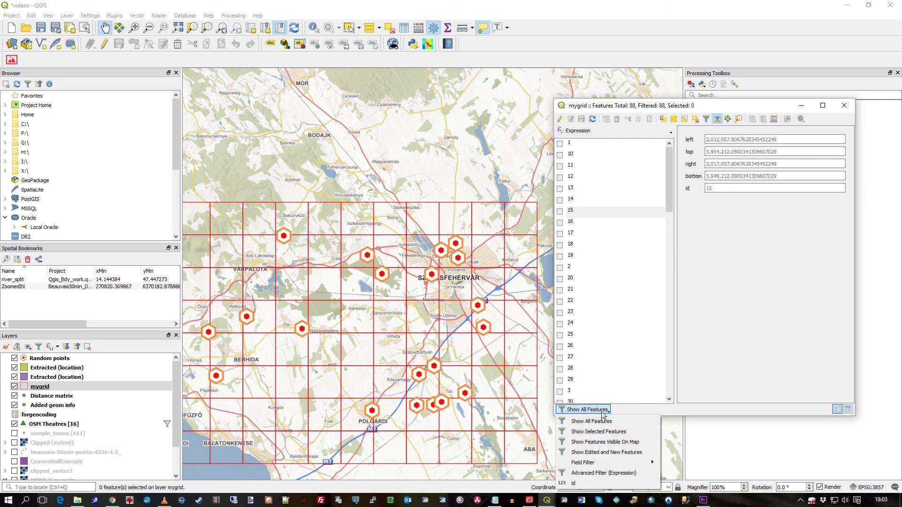
Filter the form view on the id field to the value 50
{"action": "left_click", "coordinate": [604, 484]}
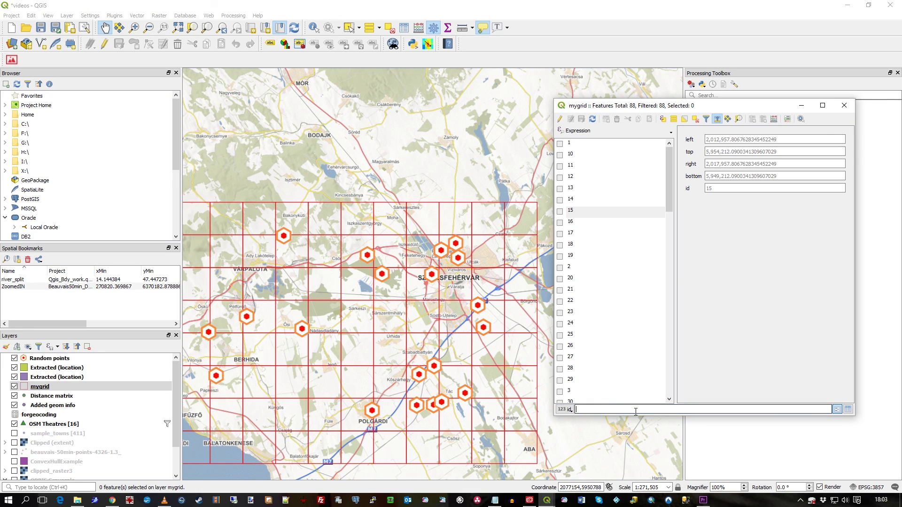
{"action": "type", "text": "50"}
{"action": "key", "text": "Return"}
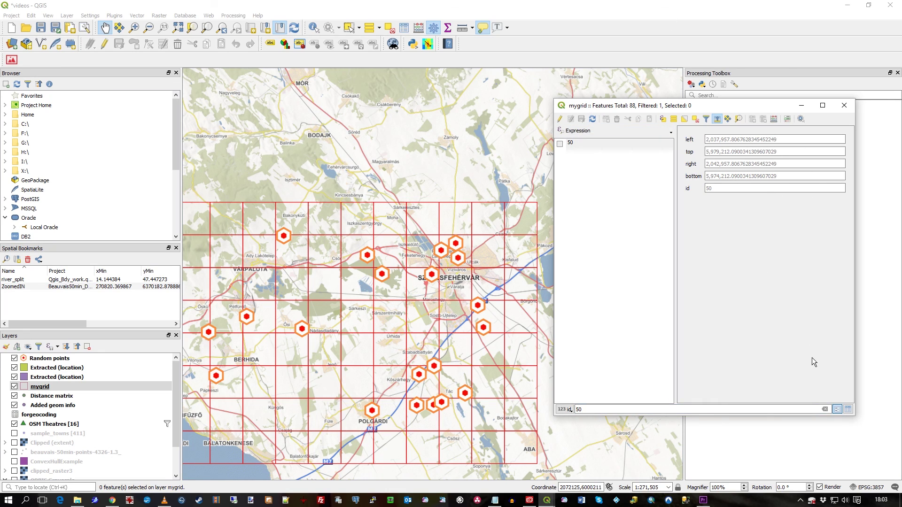
Return to table view and choose Show All Features to list all 88 again
{"action": "left_click", "coordinate": [848, 409]}
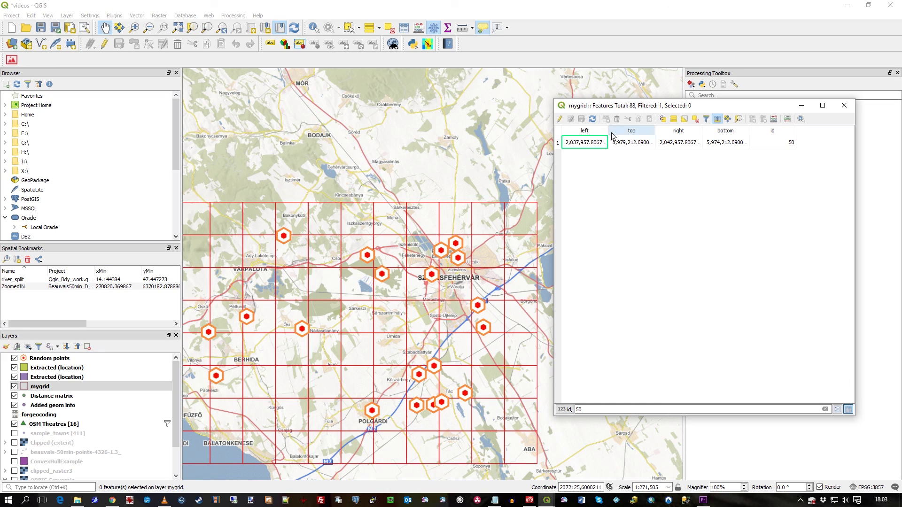
{"action": "left_click", "coordinate": [791, 144]}
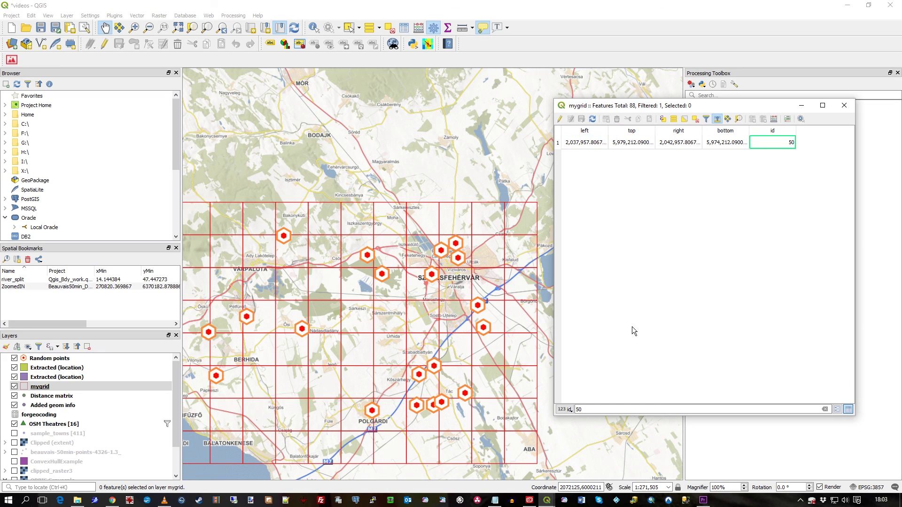
{"action": "left_click", "coordinate": [564, 409]}
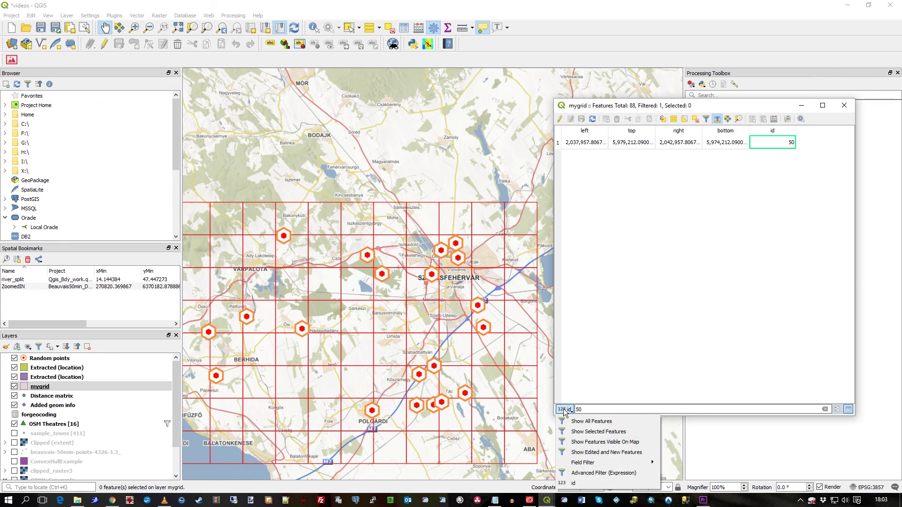
{"action": "left_click", "coordinate": [591, 420]}
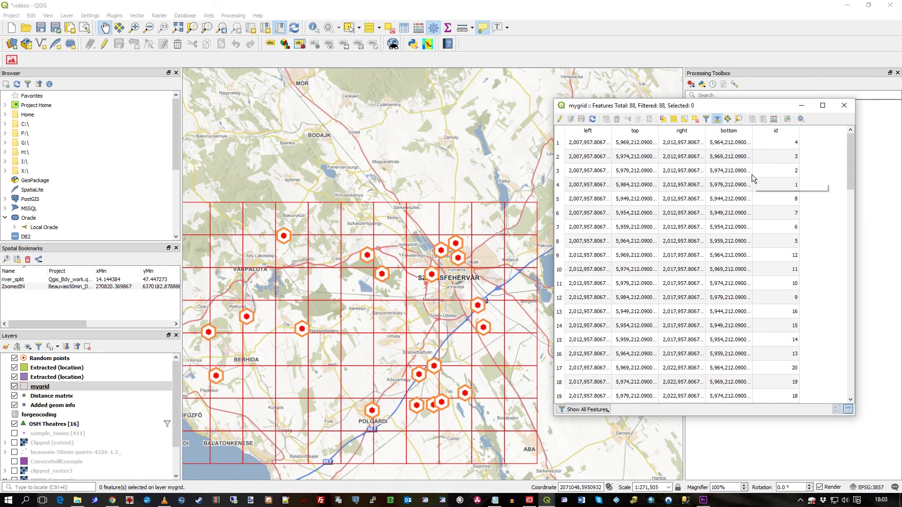